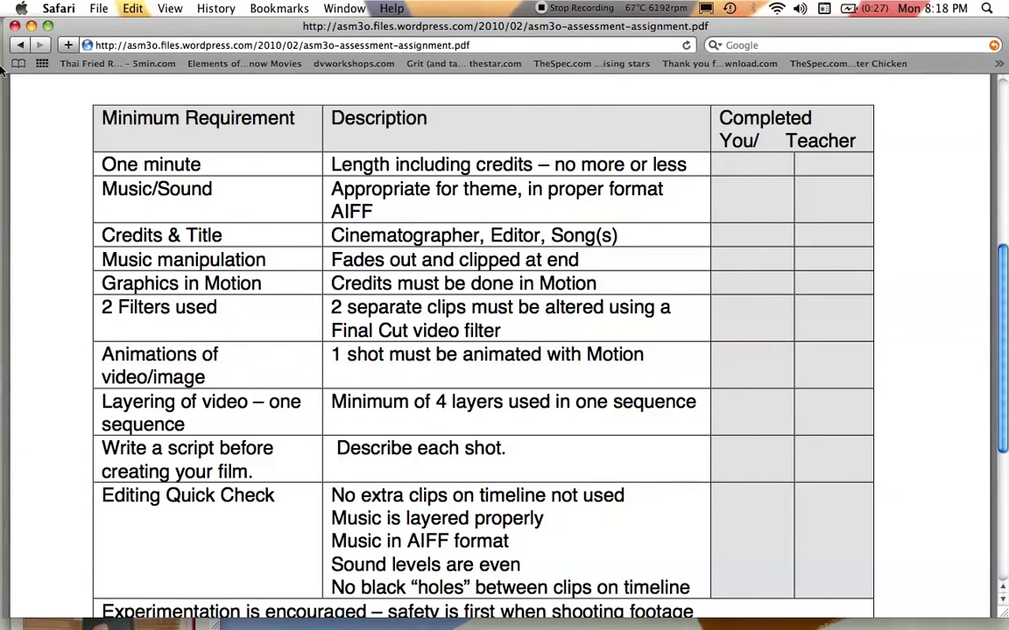
# - Switch from the assignment document in Safari to the open project in Motion
pyautogui.moveTo(4, 72)
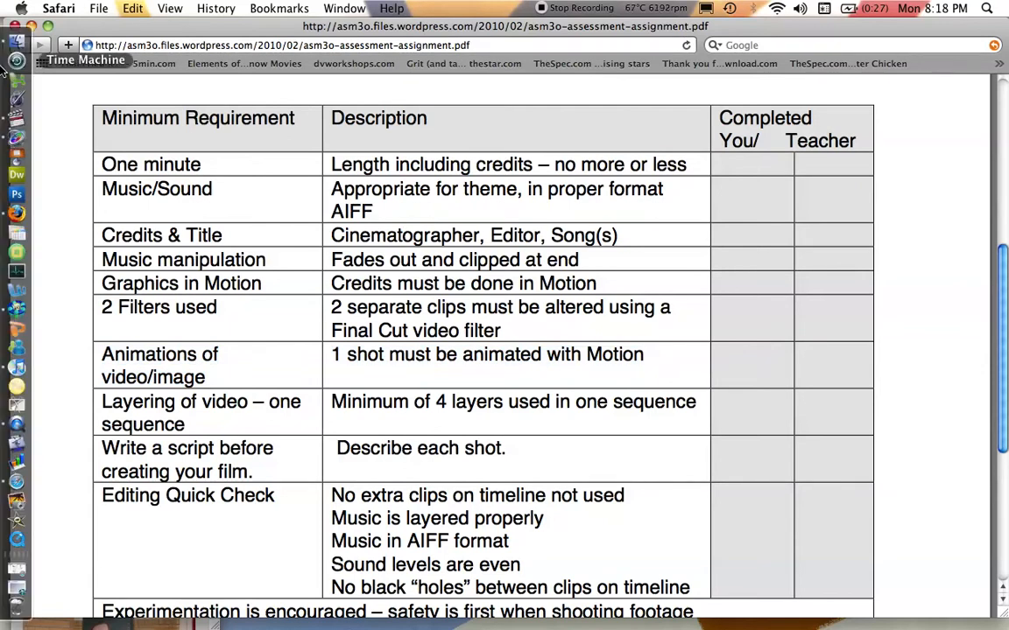
pyautogui.click(16, 138)
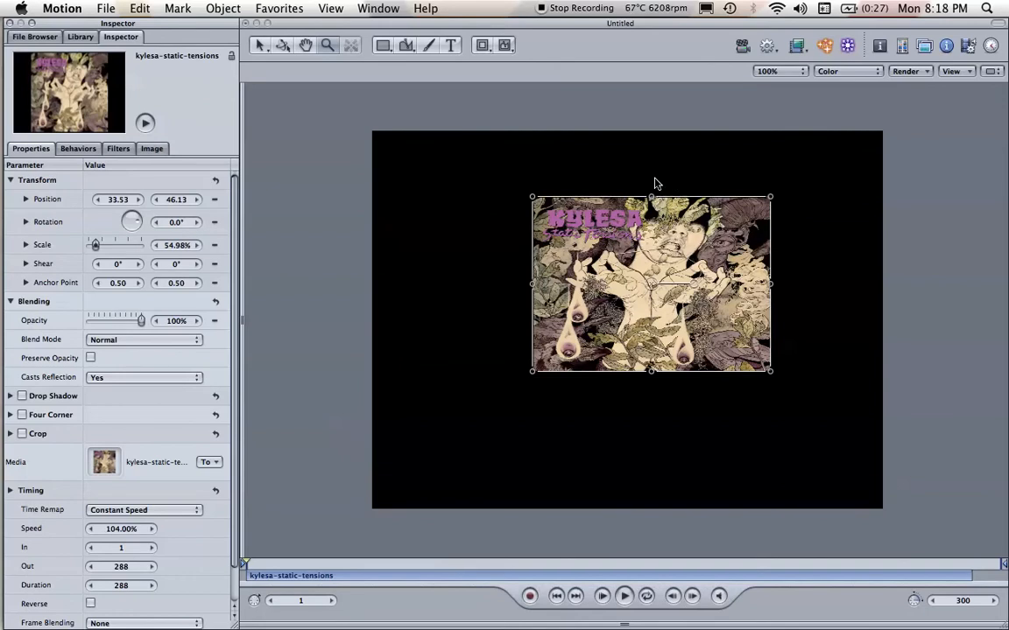
# - Look up the Send To Motion Project command for the V3 video clip in Final Cut Pro, and return to Motion
pyautogui.moveTo(11, 388)
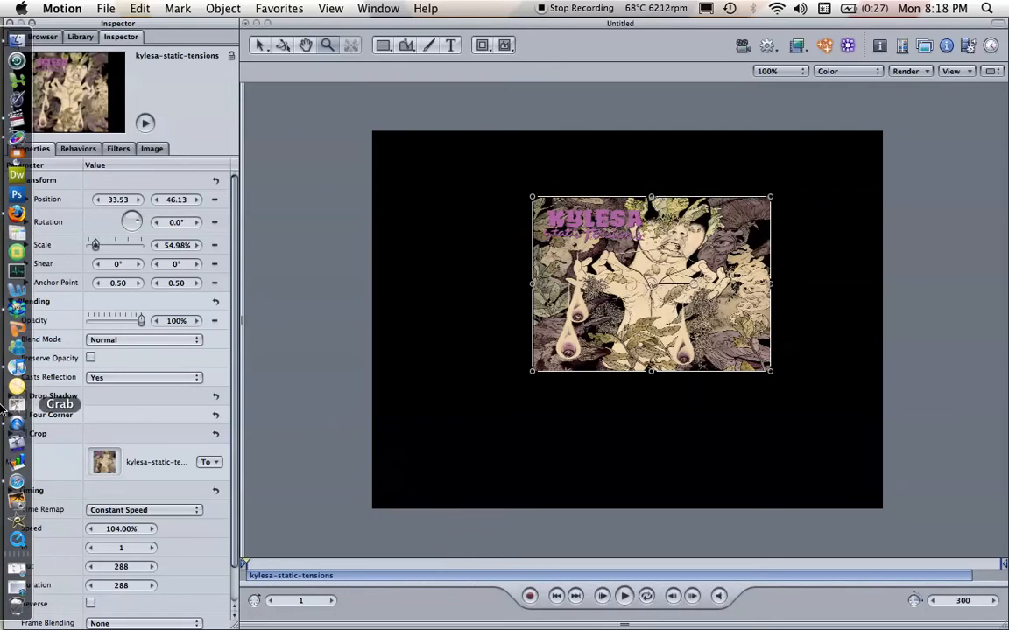
pyautogui.click(26, 114)
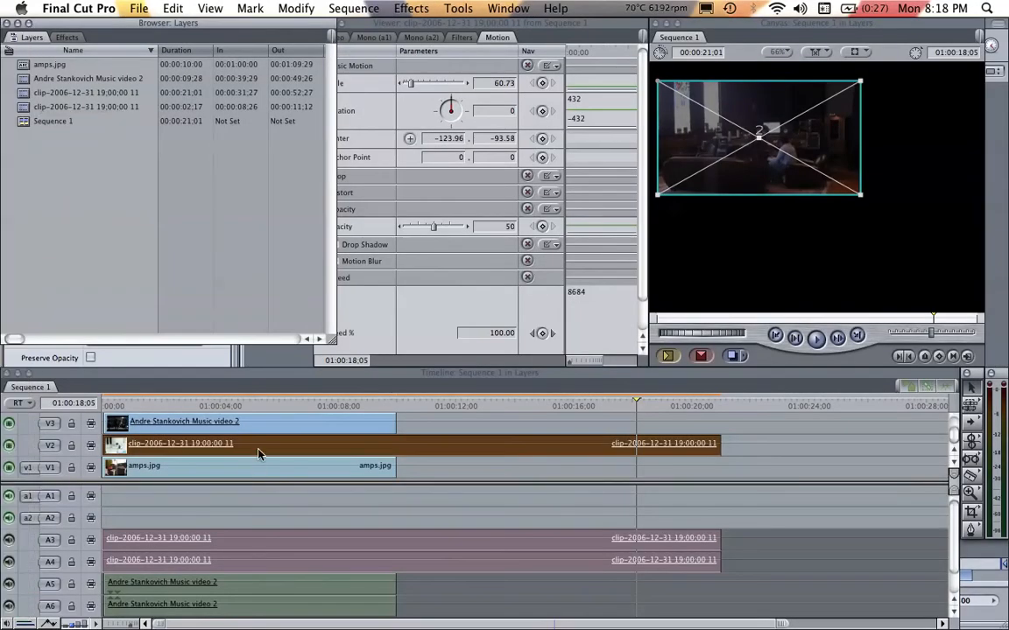
pyautogui.click(259, 426)
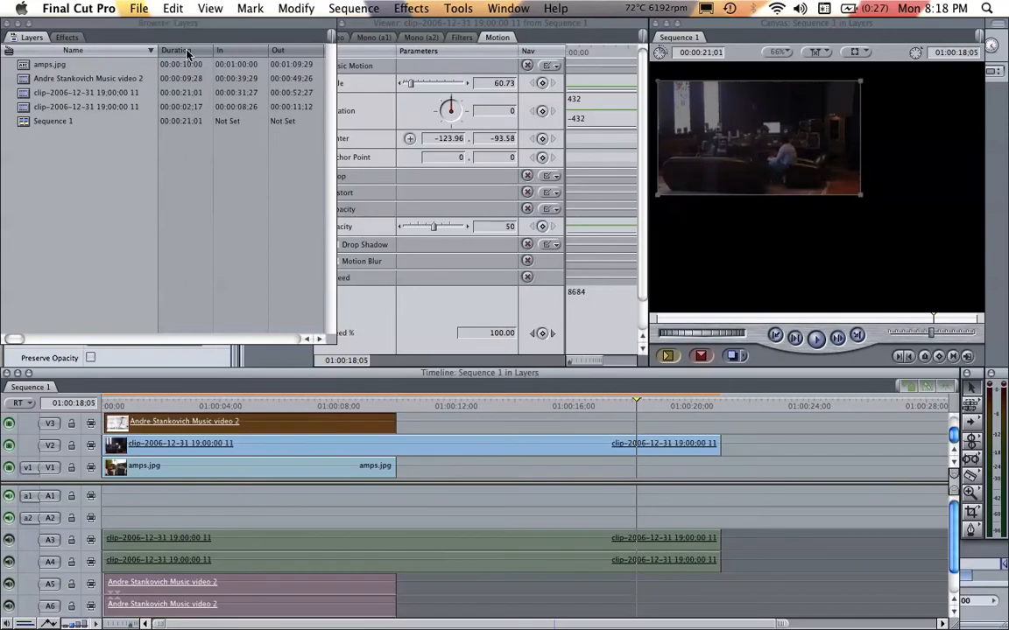
pyautogui.click(139, 11)
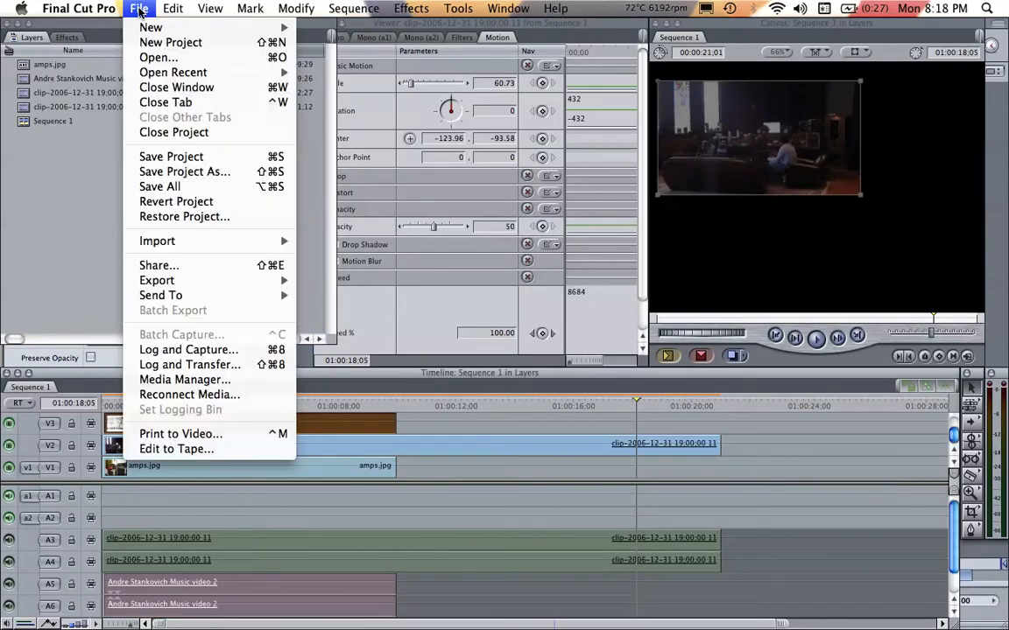
pyautogui.moveTo(174, 296)
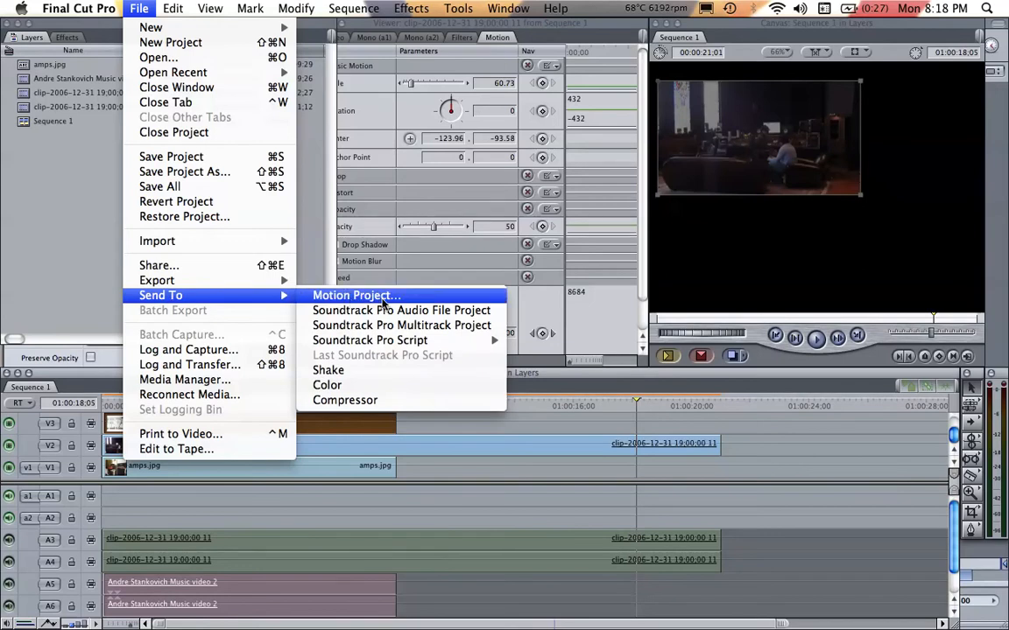
pyautogui.click(18, 250)
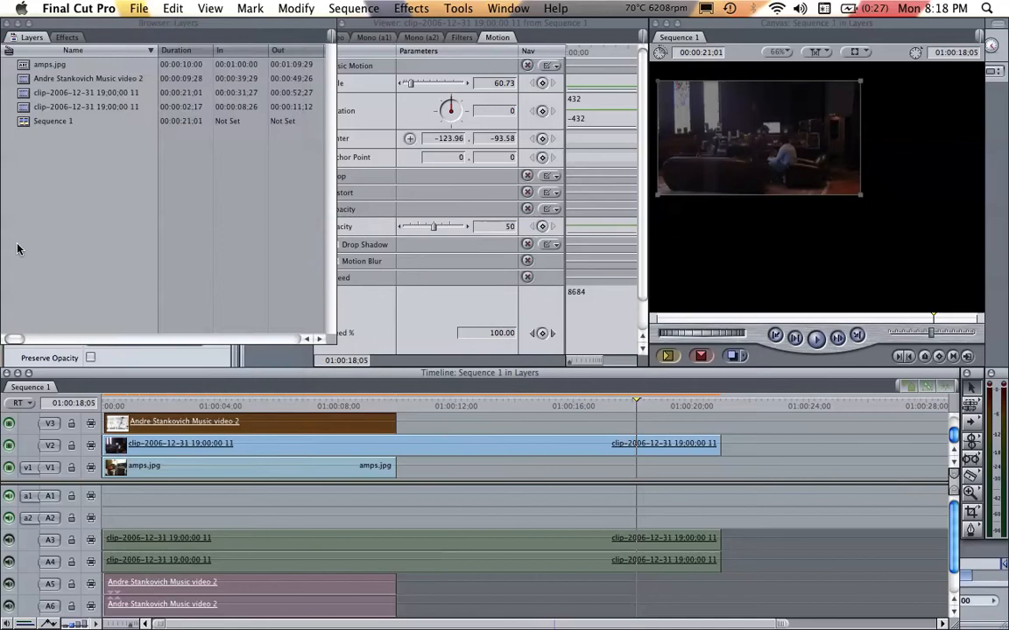
pyautogui.click(115, 9)
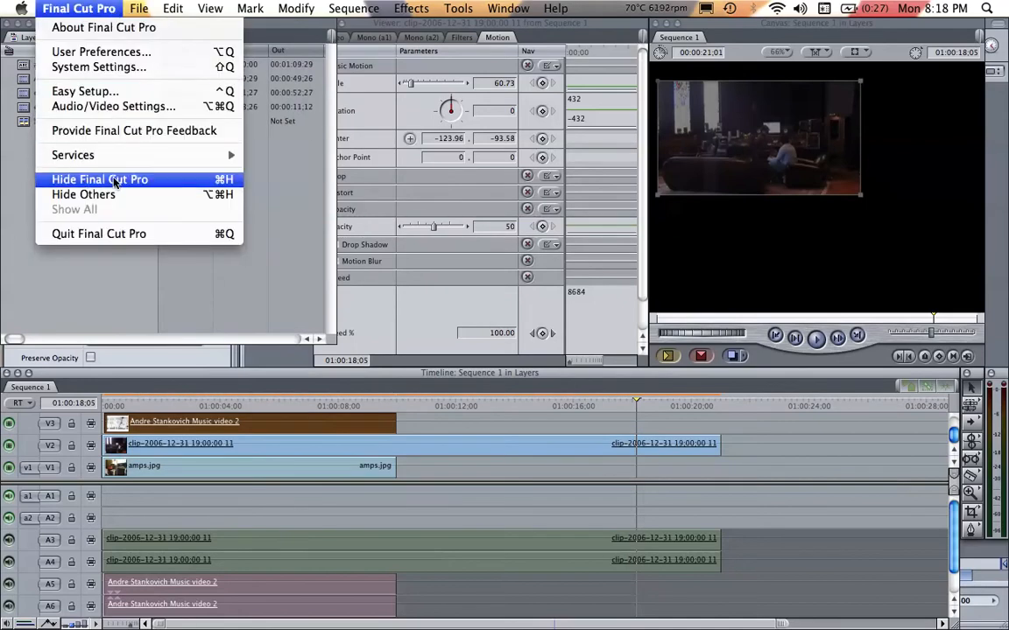
pyautogui.click(115, 180)
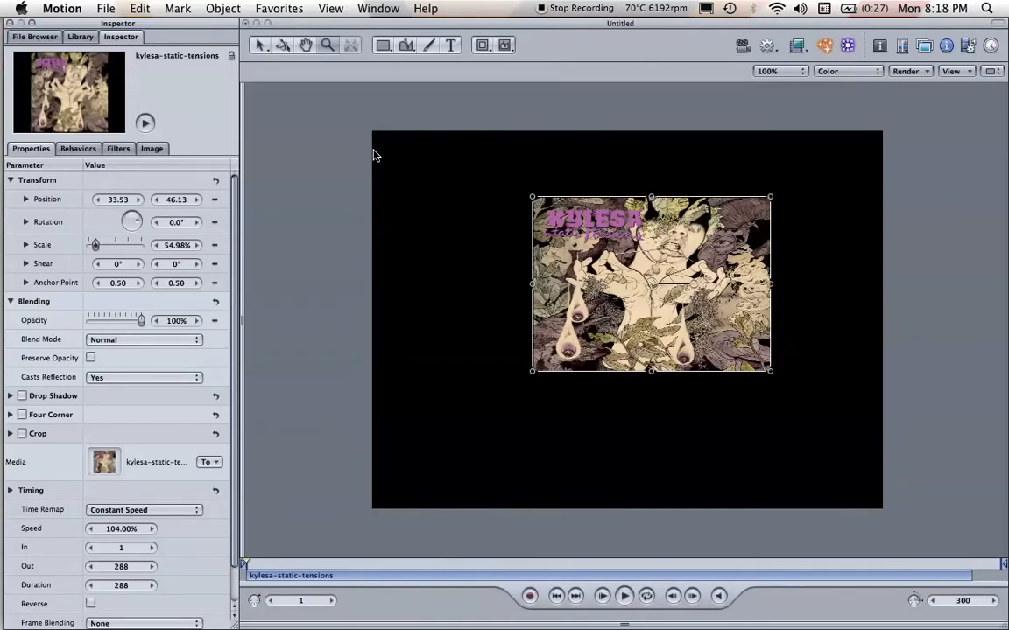
# - Undo the last time speed change and restore the canvas zoom to 100%
pyautogui.click(374, 151)
pyautogui.moveTo(767, 289); pyautogui.dragTo(680, 241)
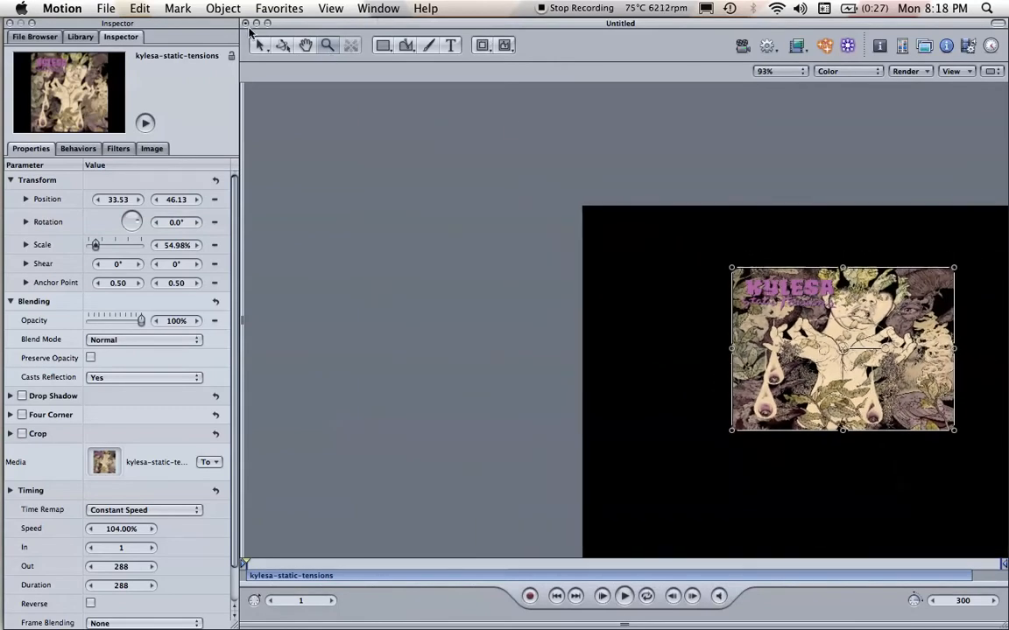
pyautogui.click(142, 8)
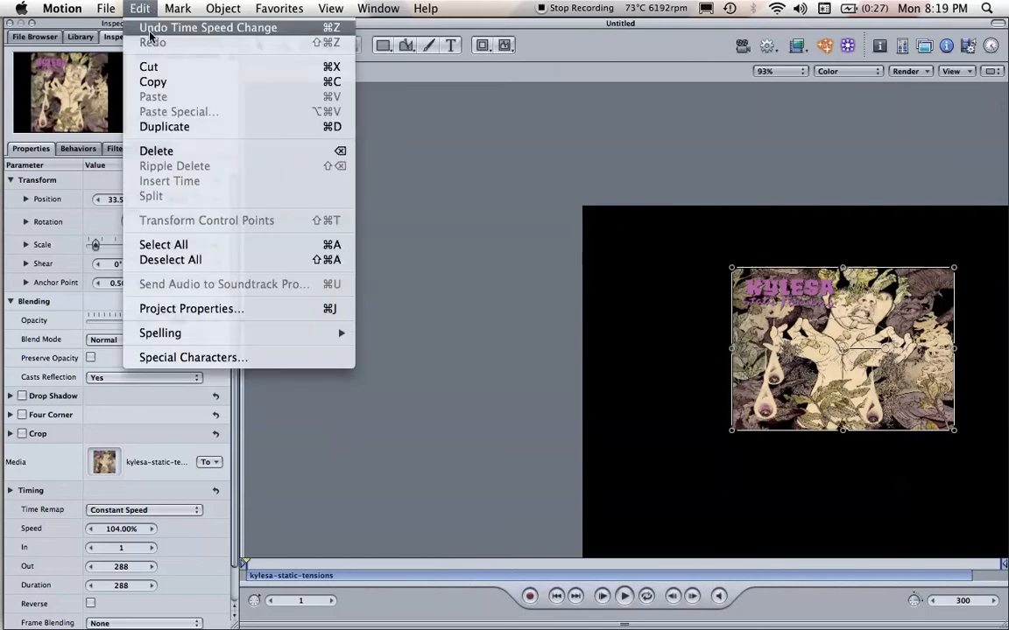
pyautogui.click(145, 27)
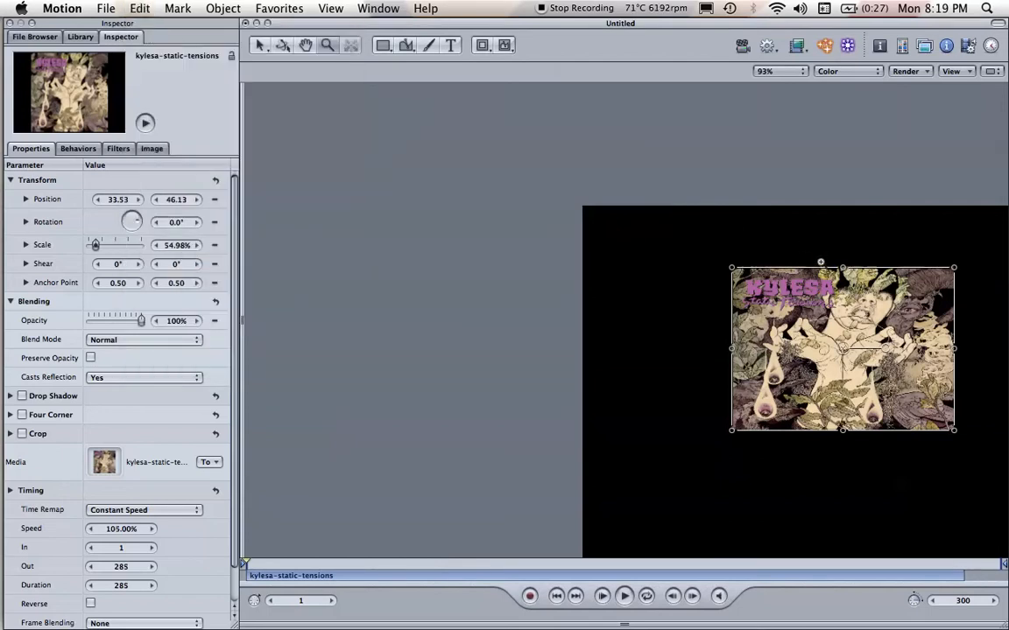
pyautogui.click(801, 73)
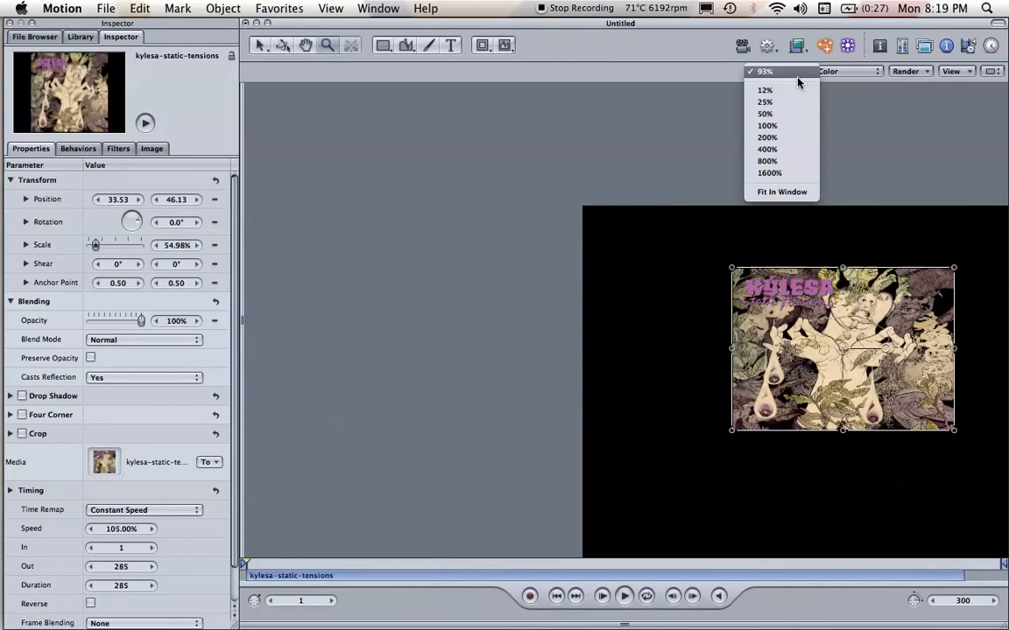
pyautogui.click(791, 131)
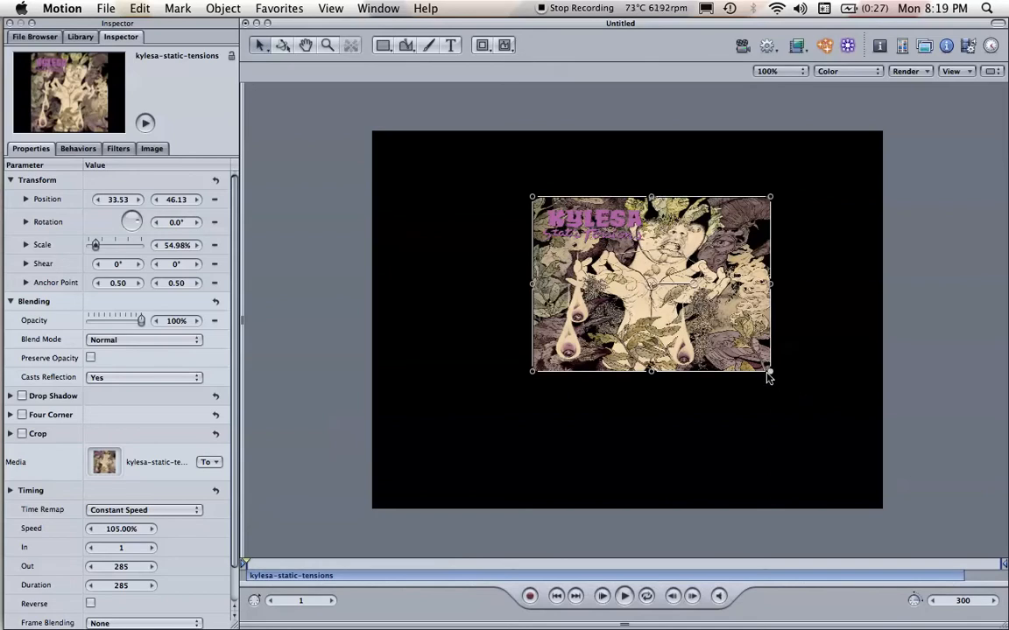
# - Enlarge the album cover image slightly and move it to the canvas's upper-left corner, at about -171, 114
pyautogui.moveTo(771, 373)
pyautogui.mouseDown()
pyautogui.moveTo(721, 344)
pyautogui.moveTo(770, 353)
pyautogui.moveTo(780, 384)
pyautogui.mouseUp()
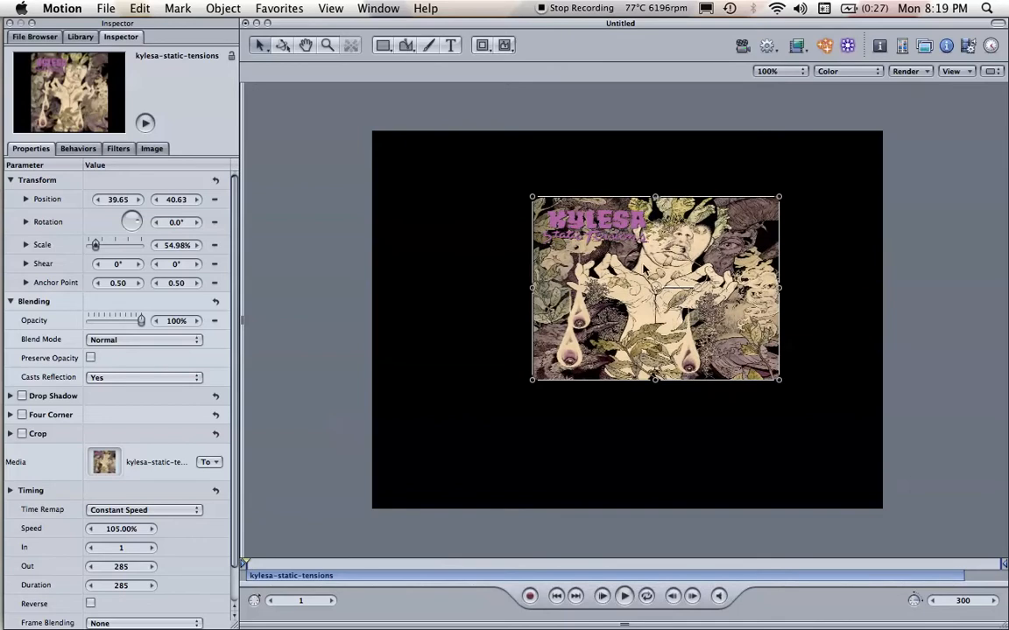
pyautogui.moveTo(639, 261); pyautogui.dragTo(490, 205)
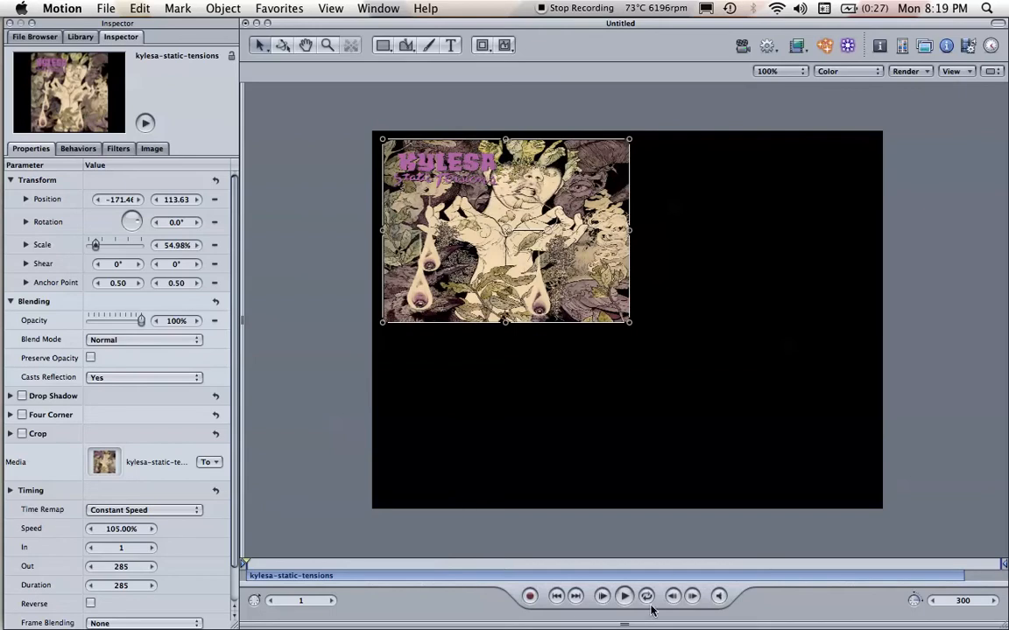
# - Turn on keyframe recording and add a position keyframe at frame 43 with the image at the canvas's lower middle, about -14, -122
pyautogui.click(528, 596)
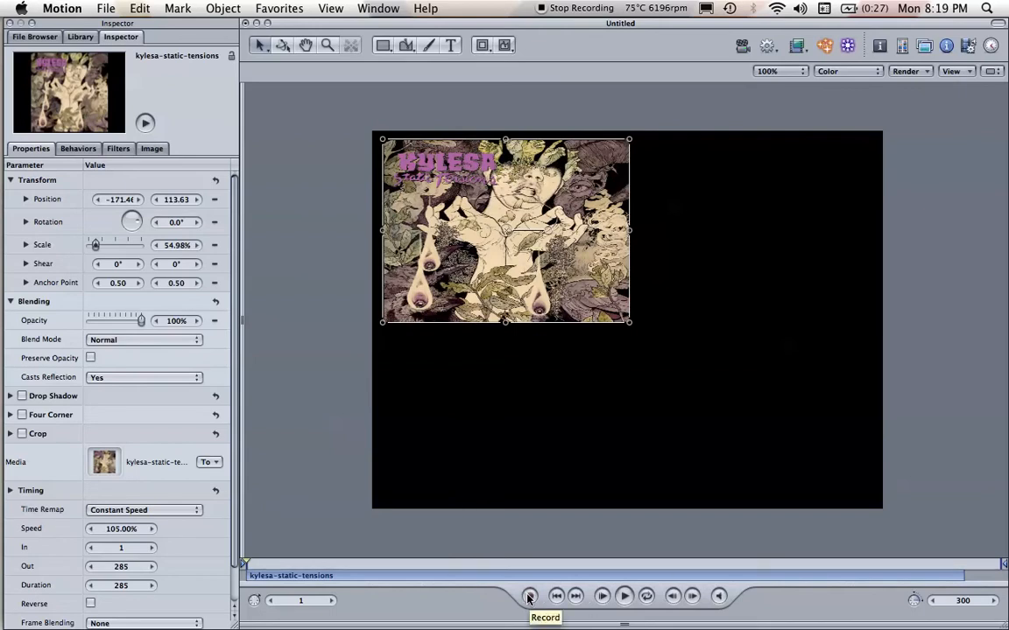
pyautogui.click(529, 596)
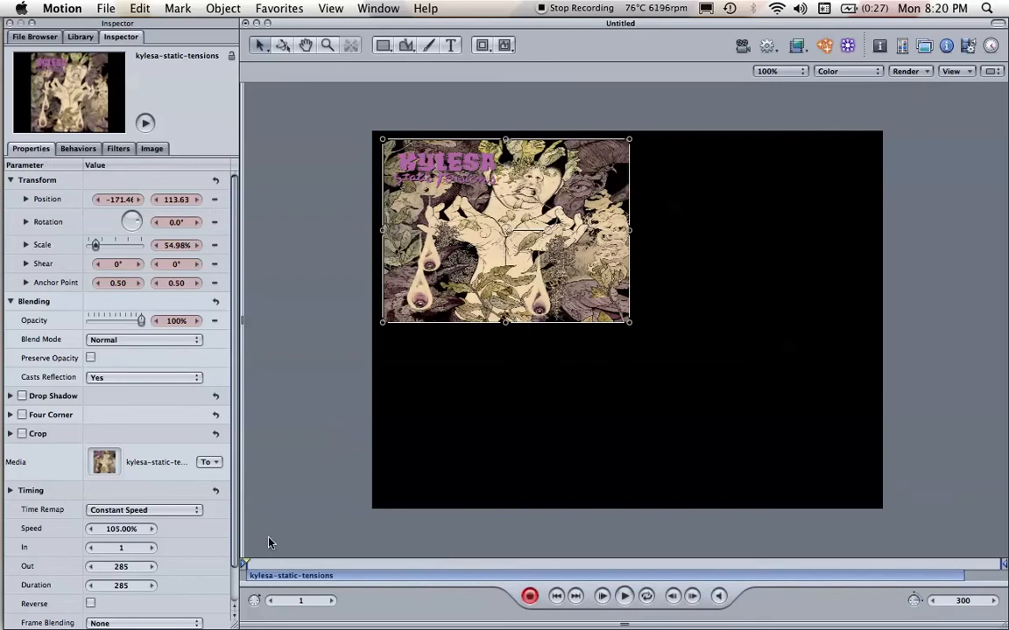
pyautogui.moveTo(253, 565); pyautogui.dragTo(347, 564)
pyautogui.moveTo(501, 230); pyautogui.dragTo(614, 418)
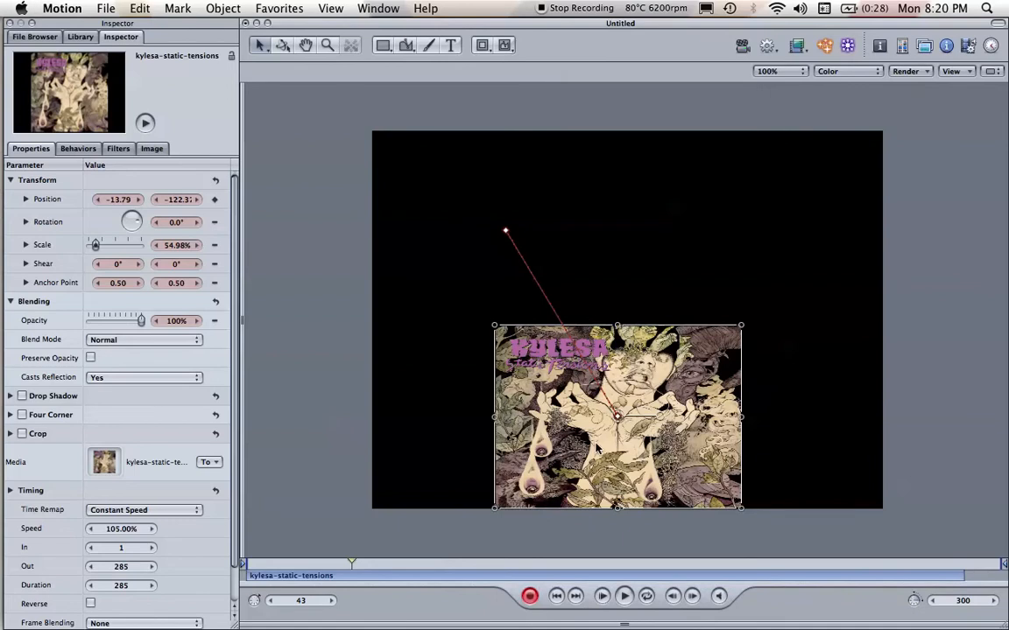
pyautogui.click(224, 9)
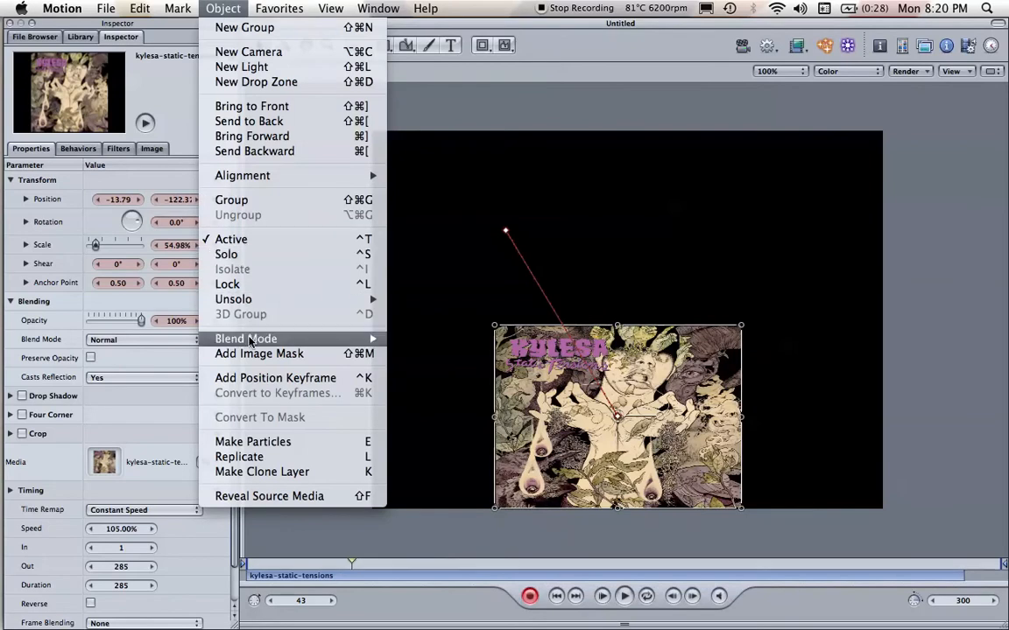
pyautogui.click(282, 380)
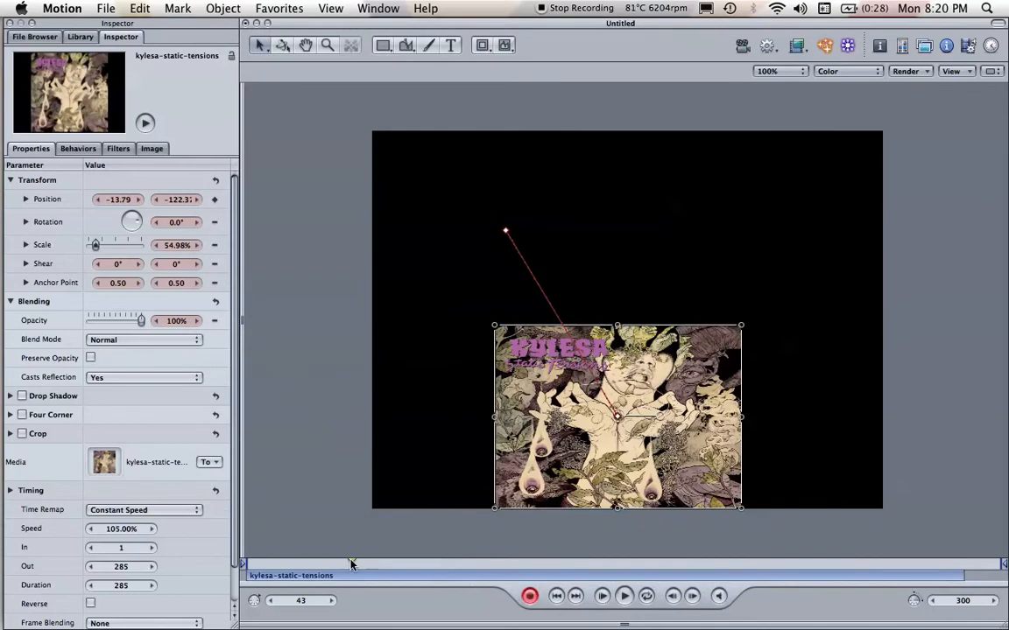
# - Add a position keyframe at frame 100 with the image in the canvas's upper-right corner, at about 177, 119
pyautogui.moveTo(350, 564); pyautogui.dragTo(514, 572)
pyautogui.click(314, 603)
pyautogui.write('100')
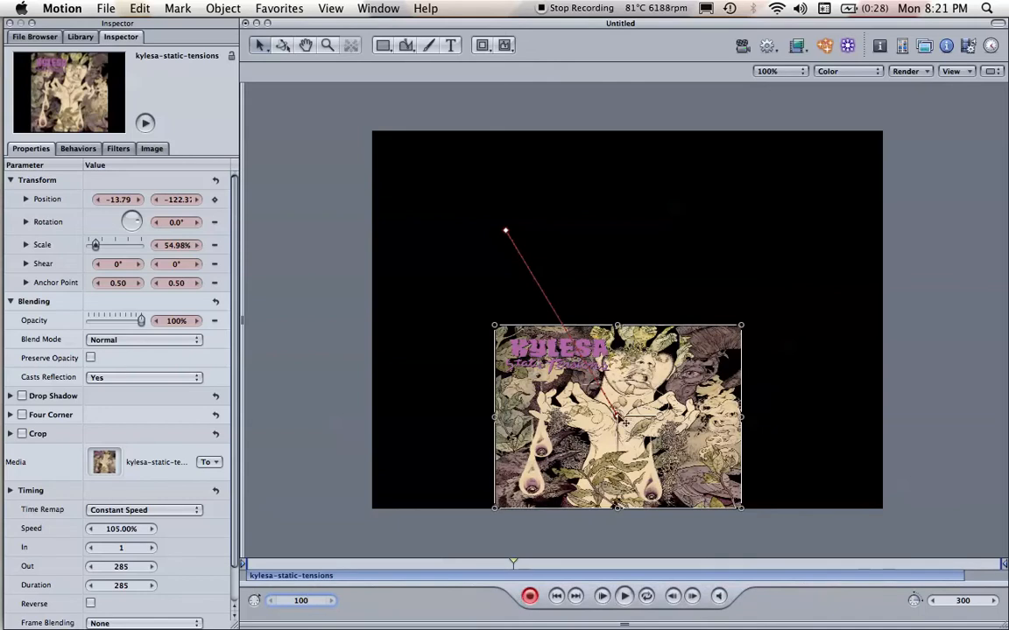
pyautogui.moveTo(624, 423); pyautogui.dragTo(774, 203)
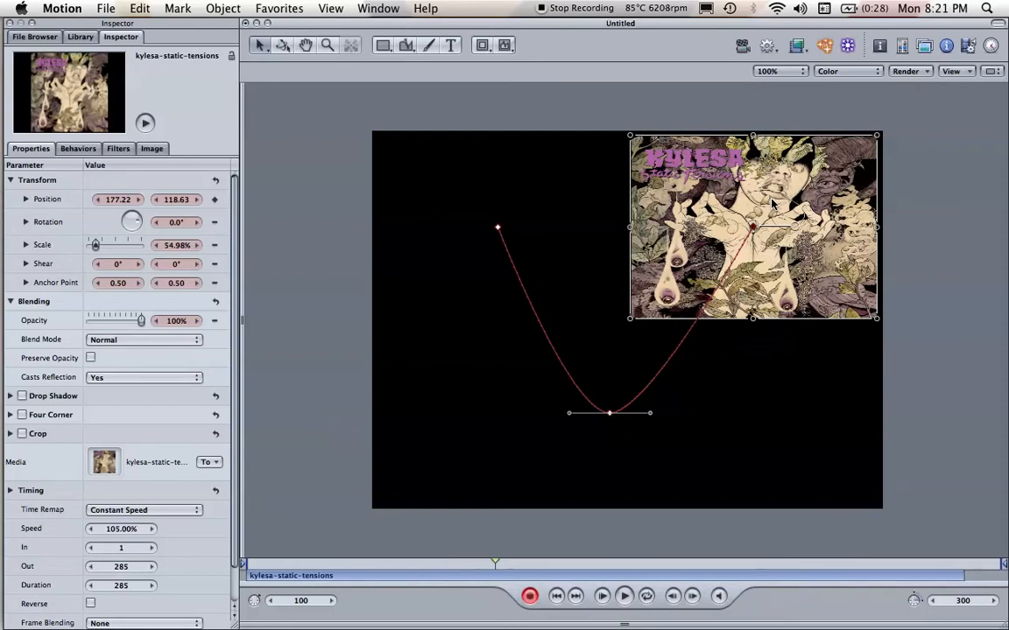
pyautogui.click(215, 9)
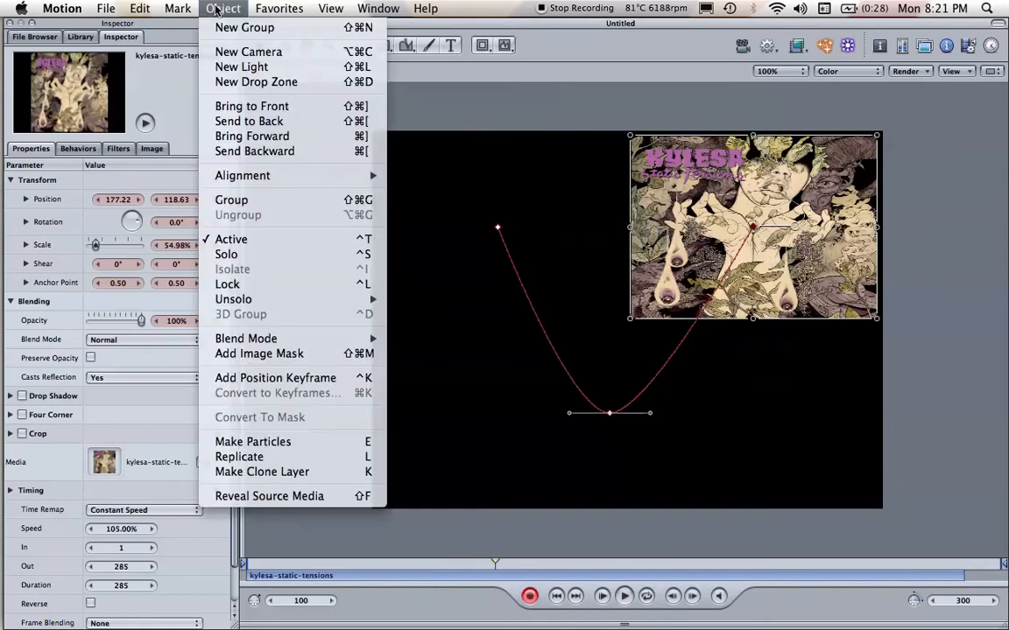
pyautogui.click(249, 378)
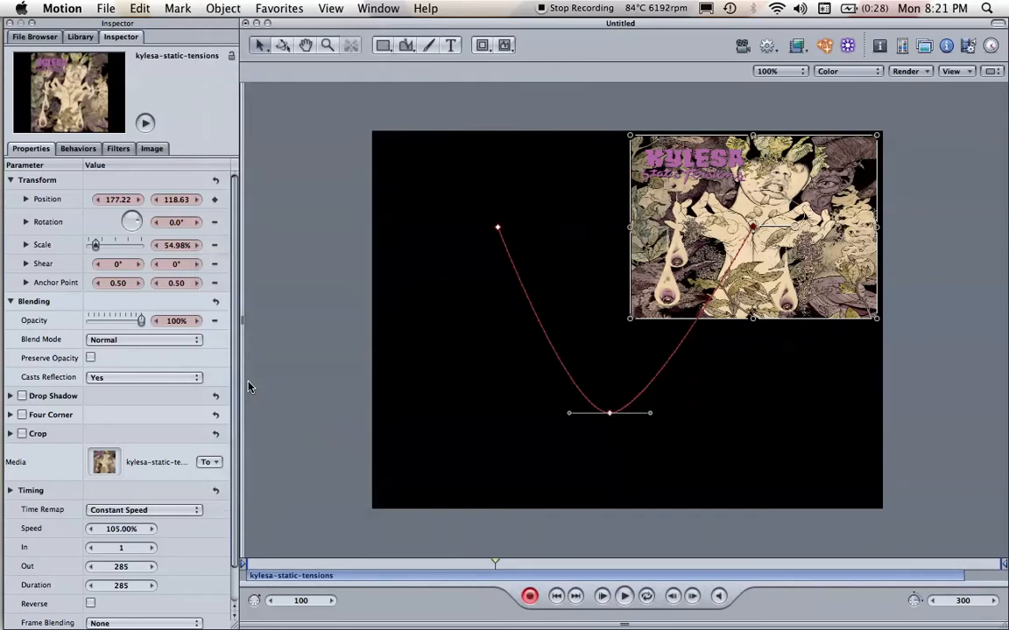
# - Turn off keyframe recording and show the Keyframe Editor for the image's motion curves
pyautogui.click(530, 596)
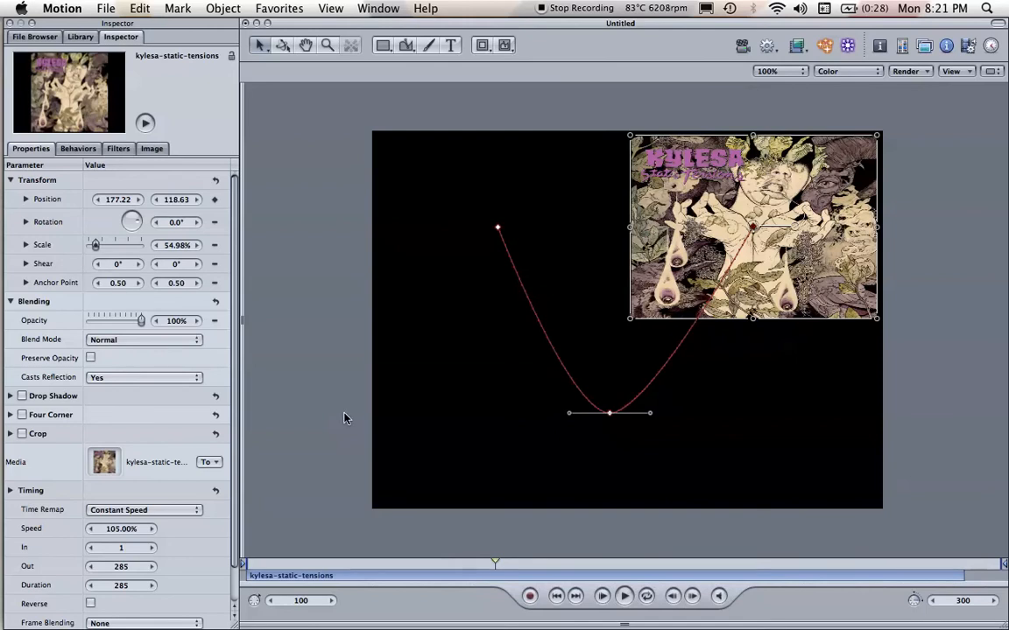
pyautogui.click(530, 596)
pyautogui.click(377, 8)
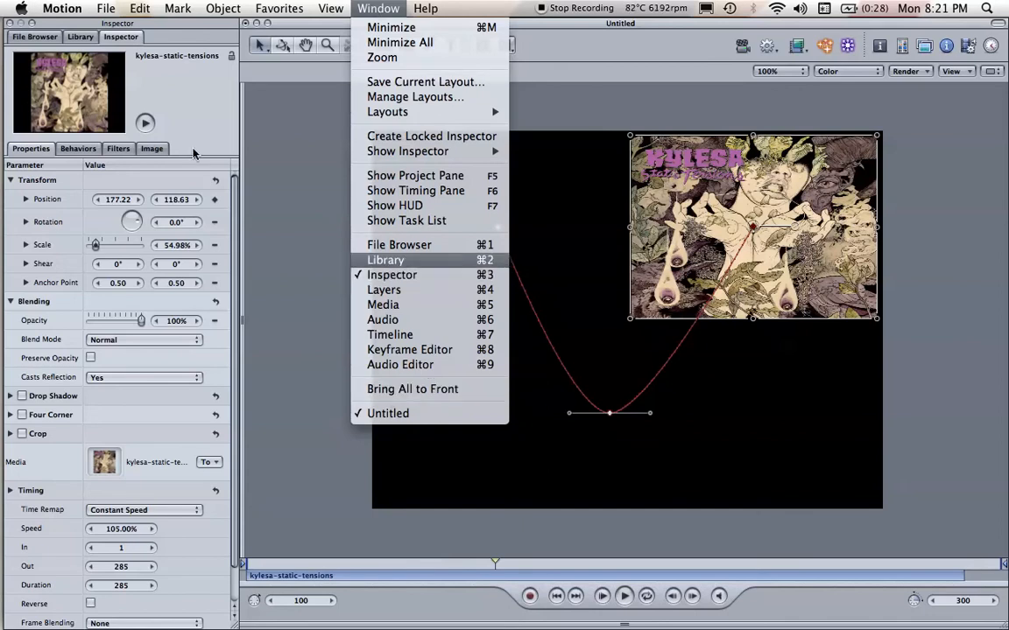
pyautogui.click(407, 350)
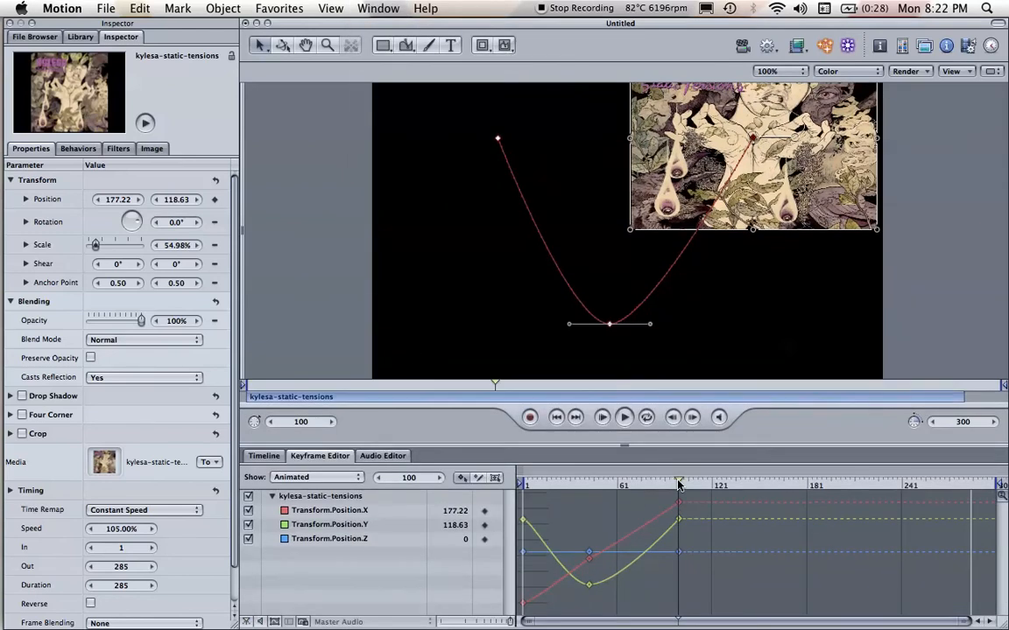
# - Return the playhead to frame 1 and play back the image's animation
pyautogui.moveTo(680, 484); pyautogui.dragTo(483, 470)
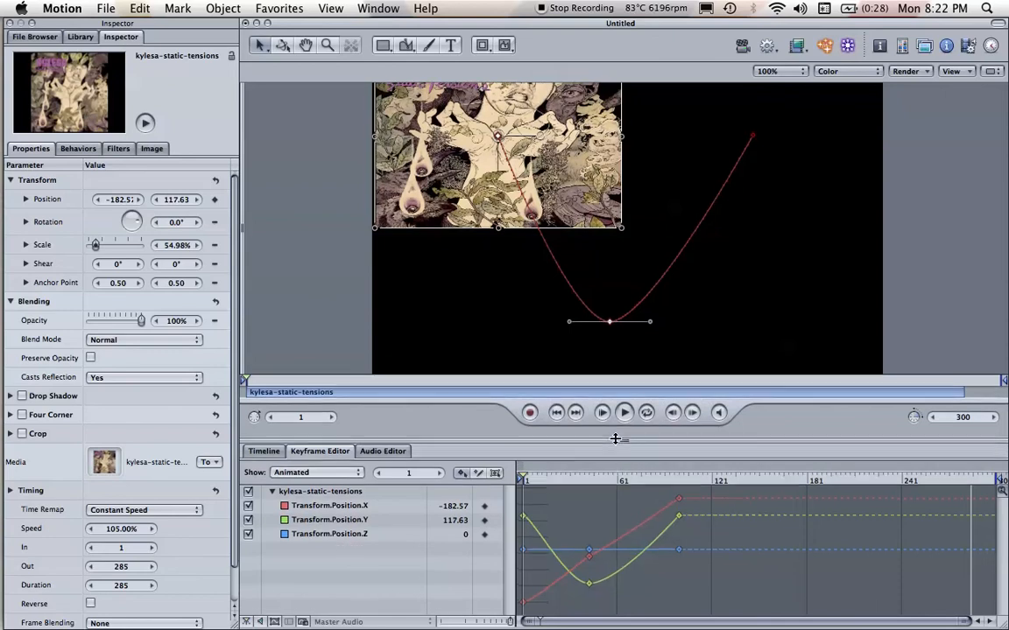
pyautogui.moveTo(594, 447); pyautogui.dragTo(589, 532)
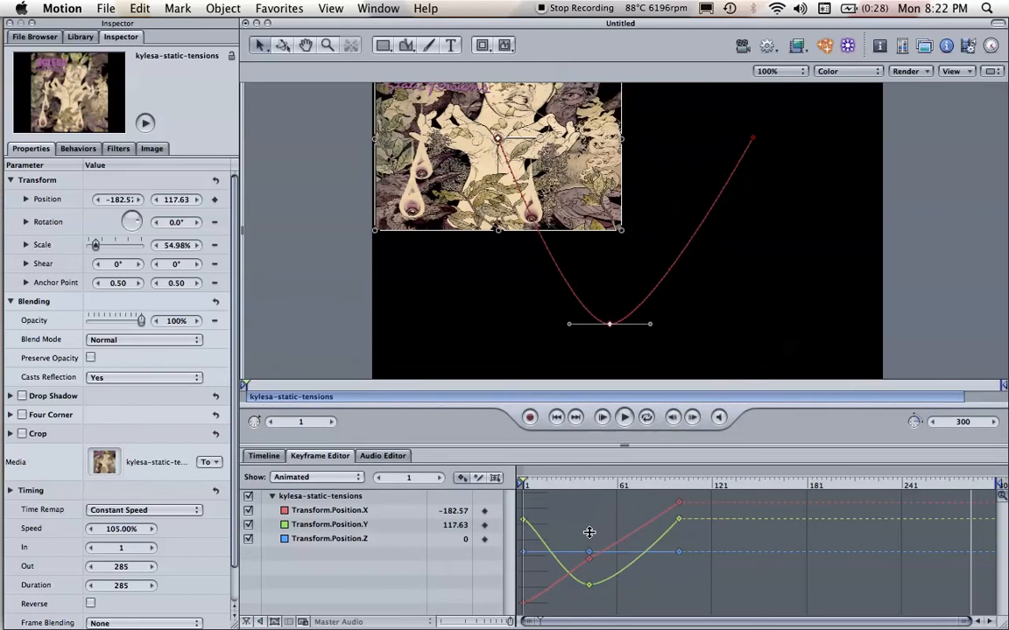
pyautogui.click(623, 418)
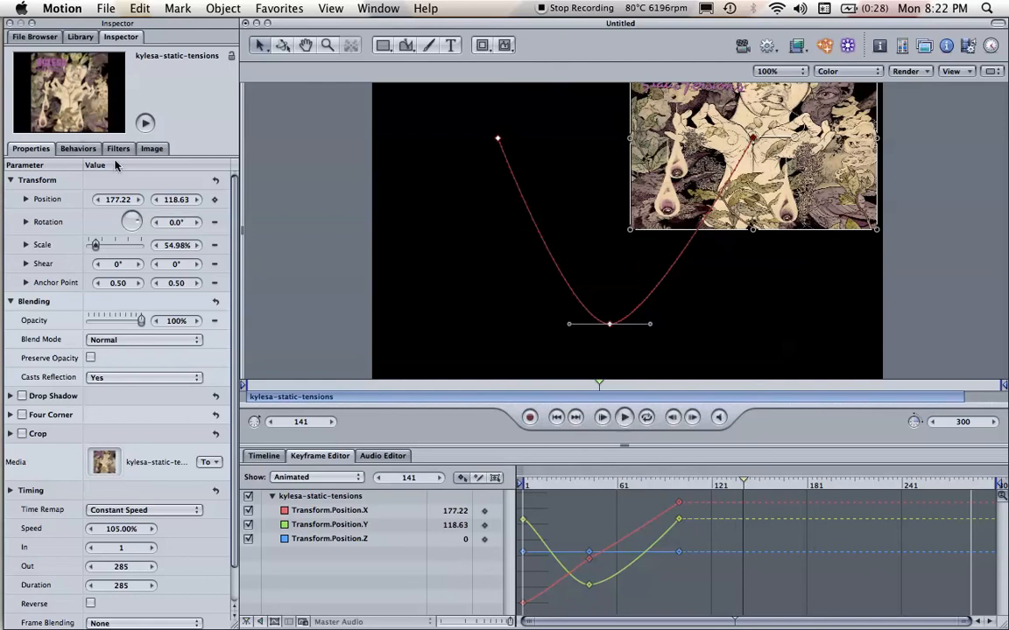
# - Add the Bickham drawing from the Library's Drawings content to the canvas near its centre, starting at frame 141
pyautogui.click(81, 40)
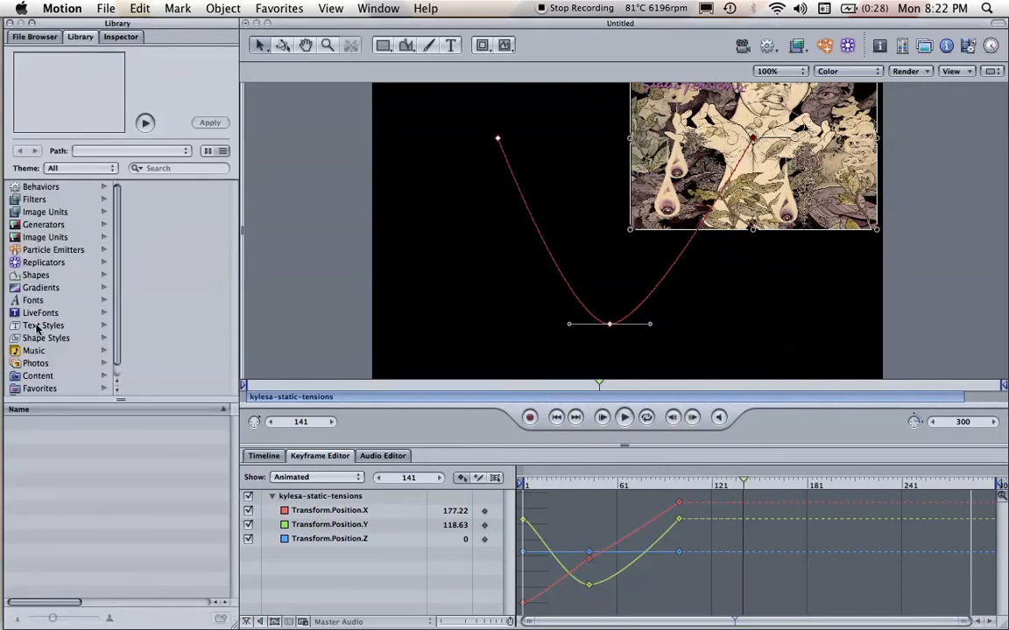
pyautogui.click(36, 377)
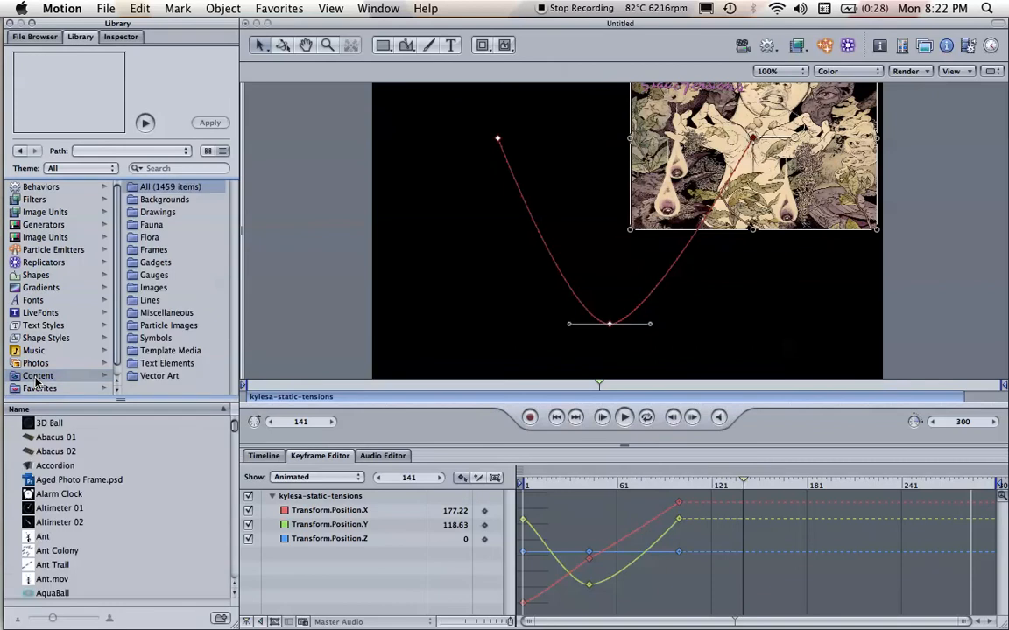
pyautogui.click(155, 214)
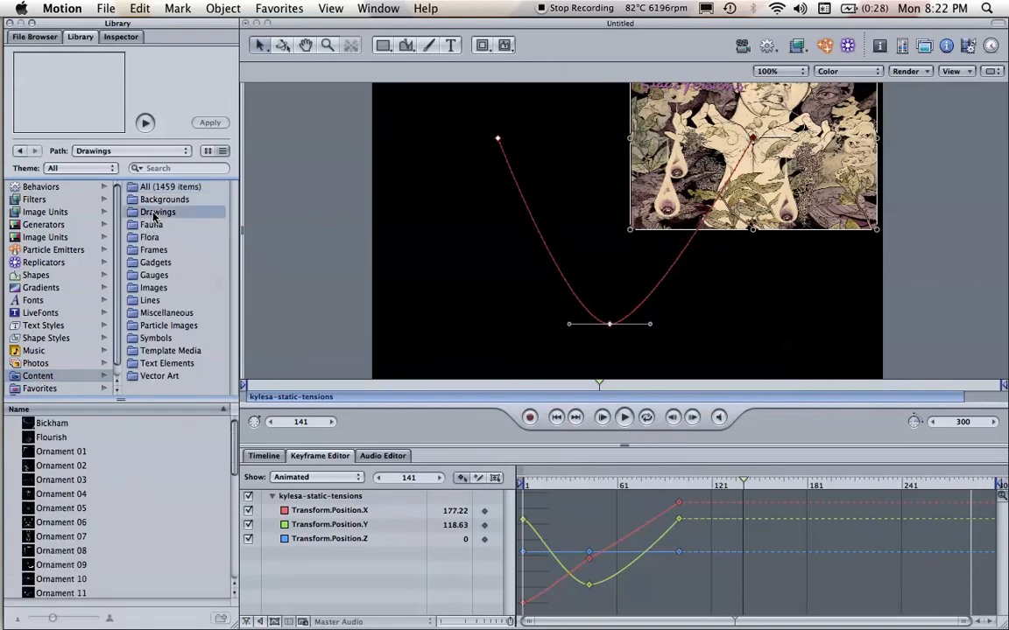
pyautogui.click(42, 437)
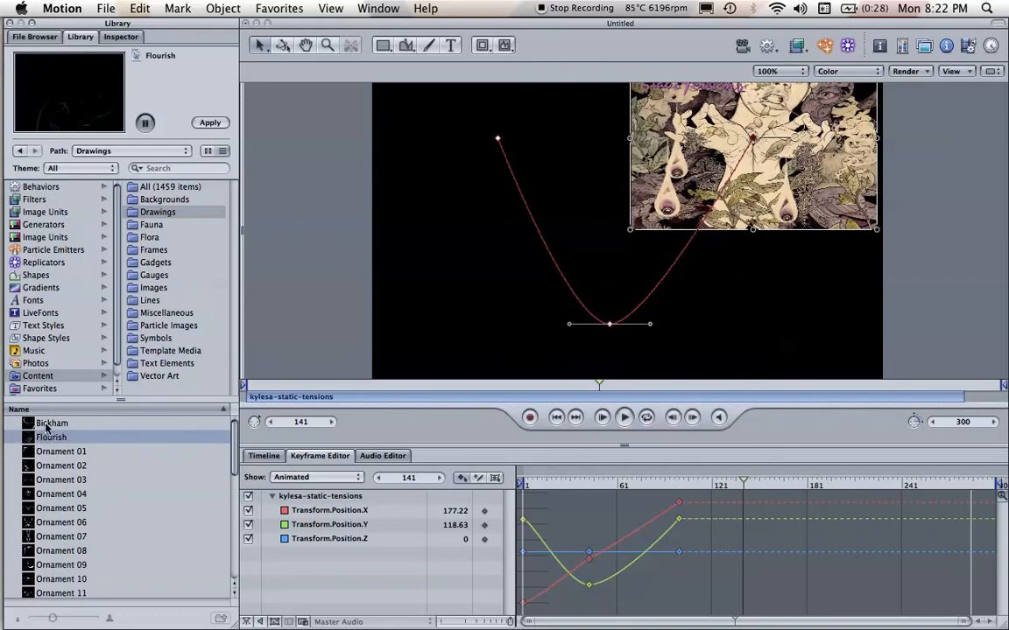
pyautogui.click(47, 426)
pyautogui.moveTo(43, 427)
pyautogui.mouseDown()
pyautogui.moveTo(105, 398)
pyautogui.moveTo(201, 376)
pyautogui.moveTo(110, 368)
pyautogui.moveTo(681, 188)
pyautogui.moveTo(612, 214)
pyautogui.moveTo(613, 204)
pyautogui.mouseUp()
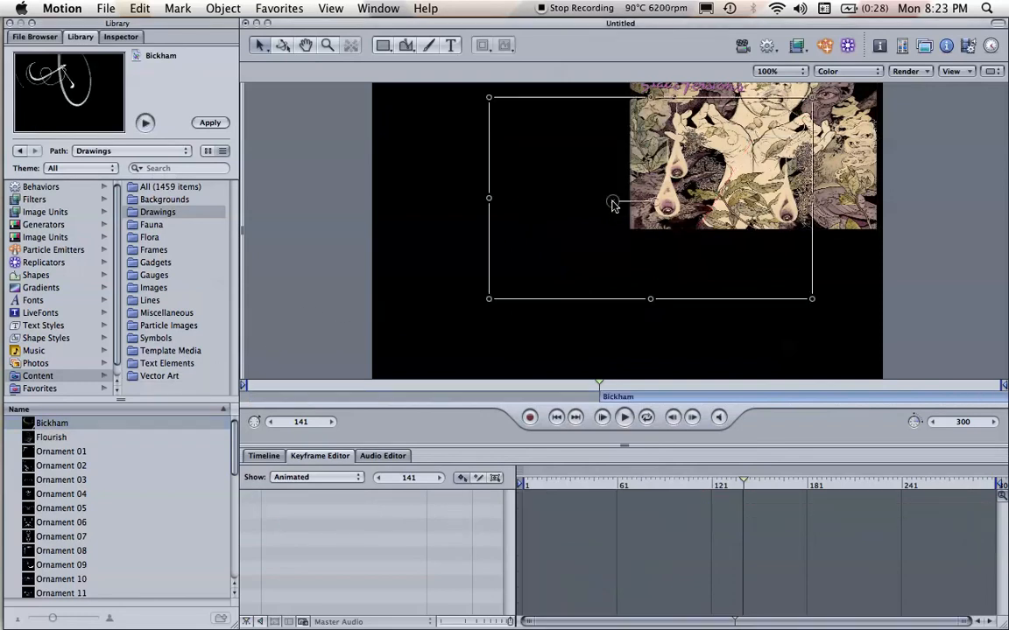
# - Play back the Bickham drawing's animation and move the drawing down and left on the canvas, away from the album cover
pyautogui.click(625, 417)
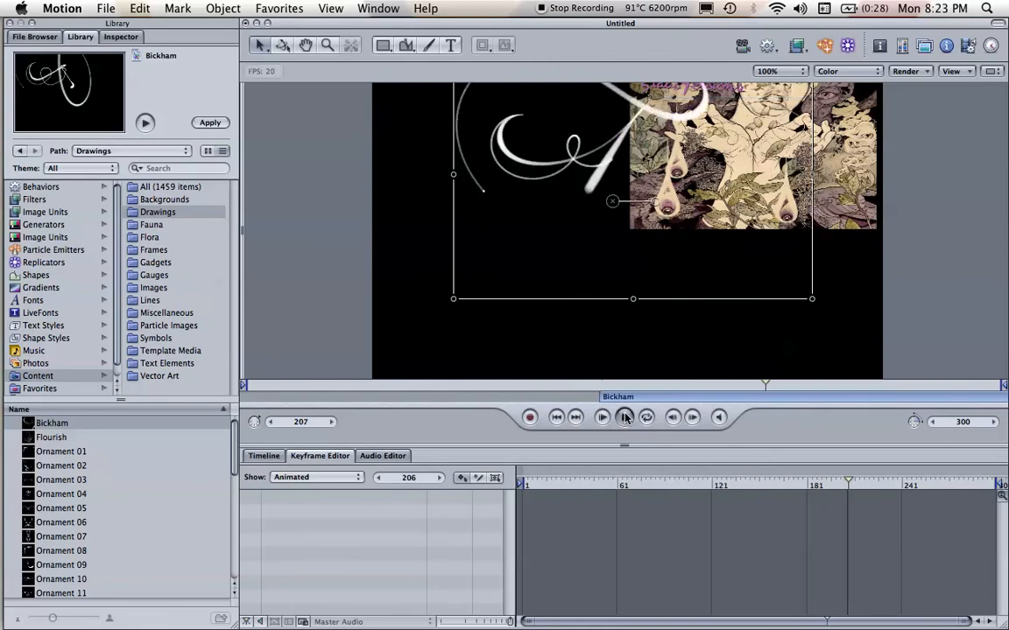
pyautogui.click(625, 416)
pyautogui.moveTo(616, 185); pyautogui.dragTo(547, 265)
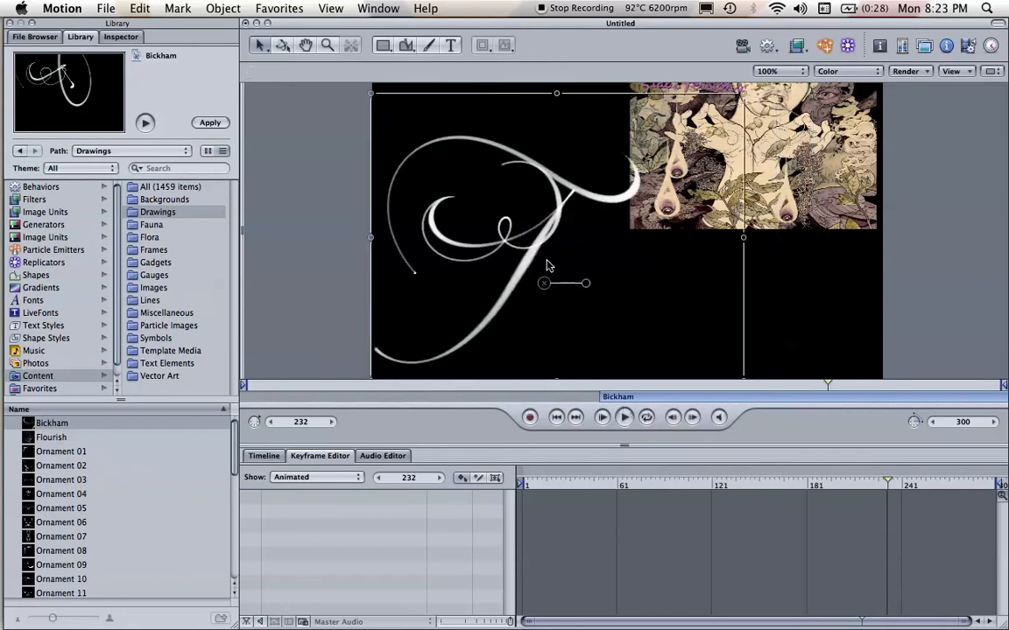
pyautogui.press('space')
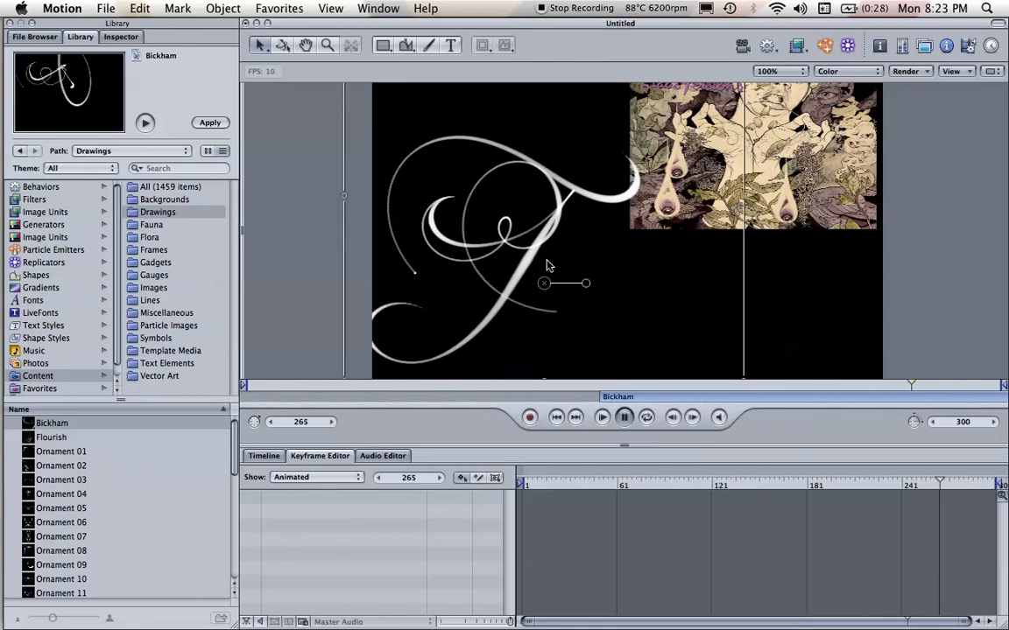
pyautogui.press('space')
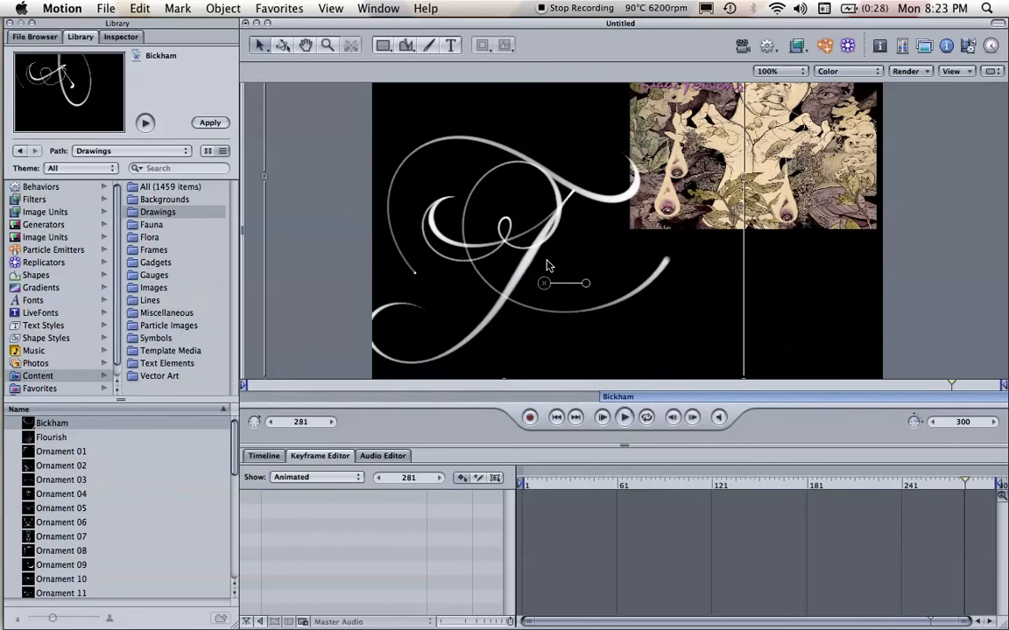